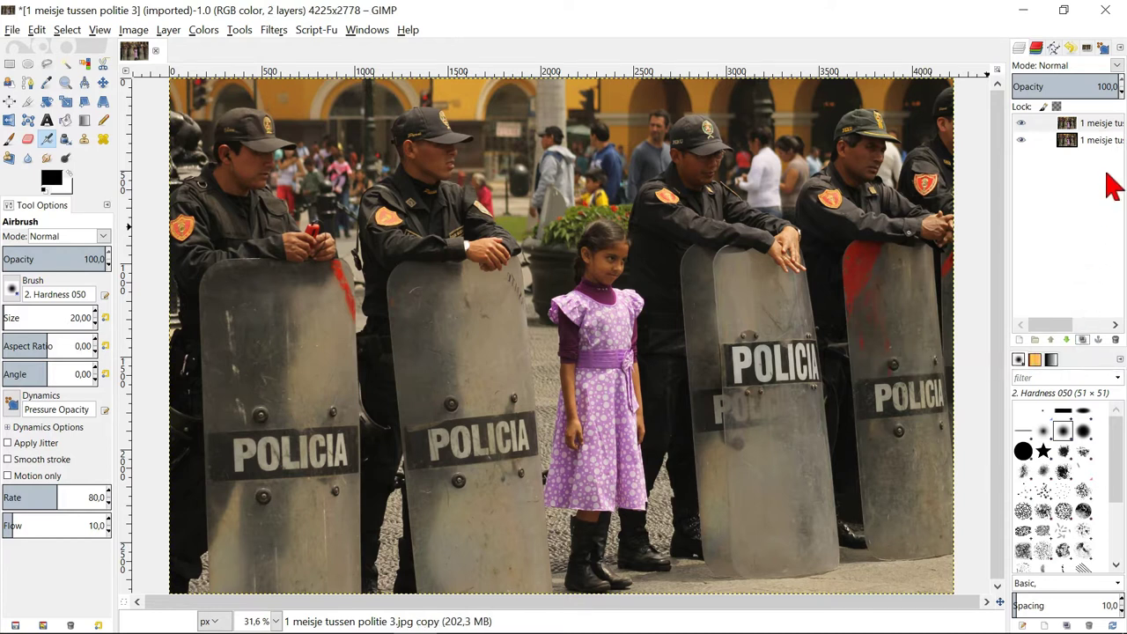
Hide the top colour copy and turn the lower photo layer grey with Colorize at Saturation 0
left_click(1023, 123)
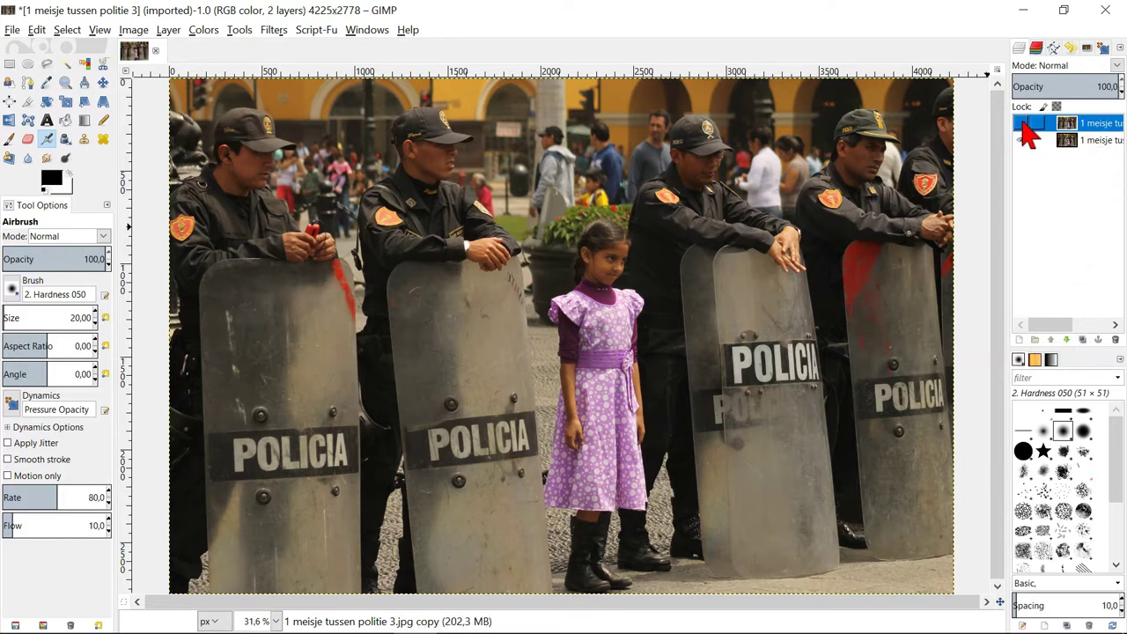
left_click(1108, 143)
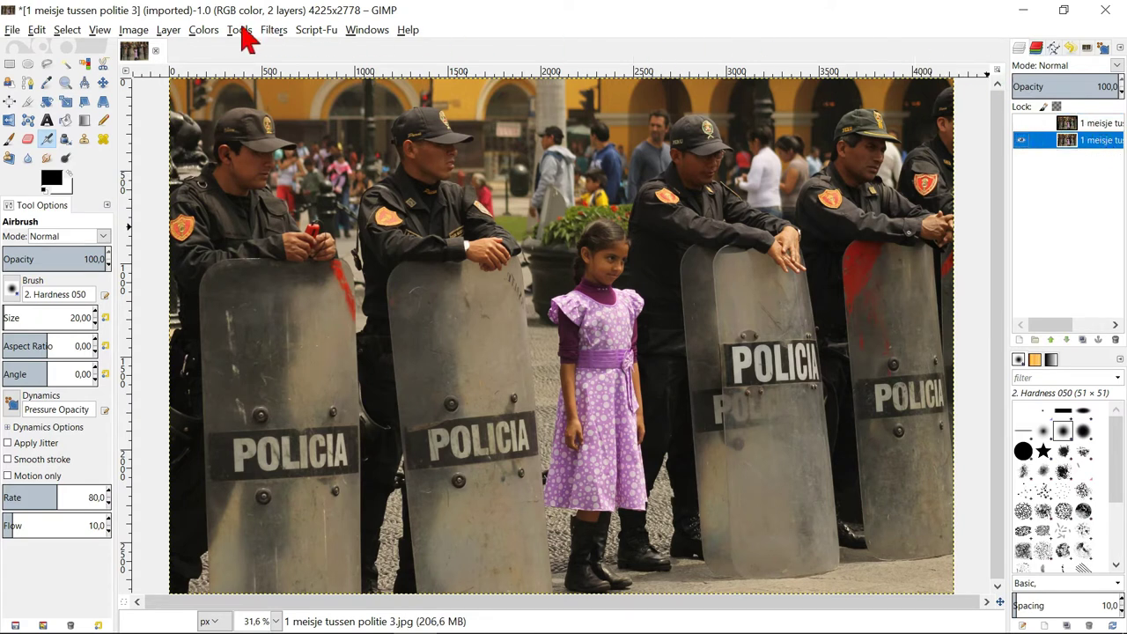
left_click(205, 32)
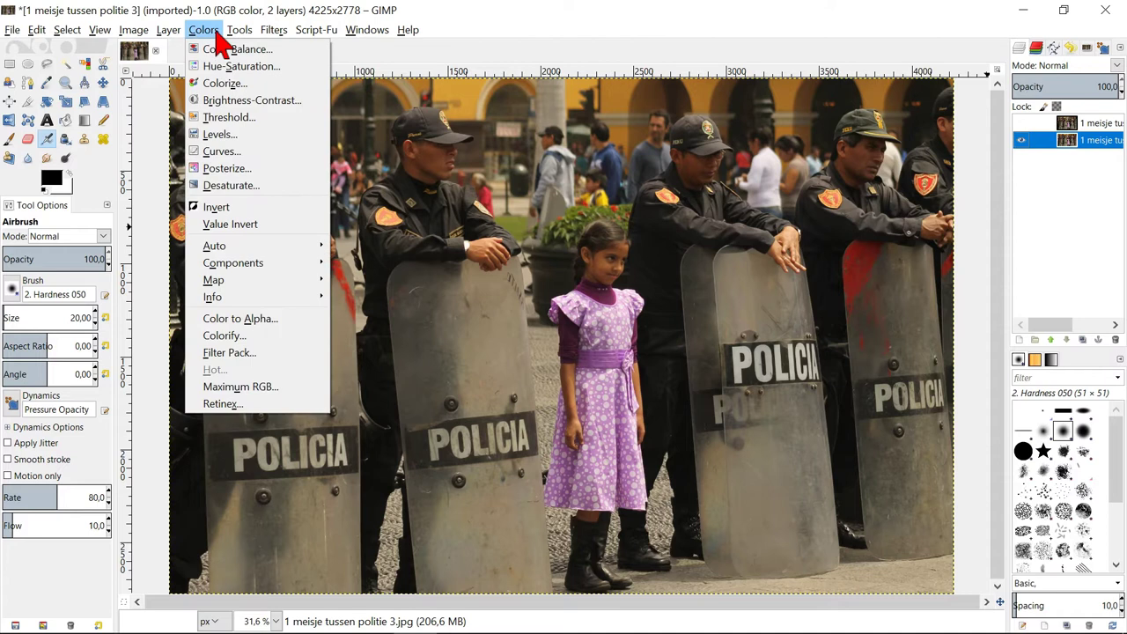
left_click(226, 83)
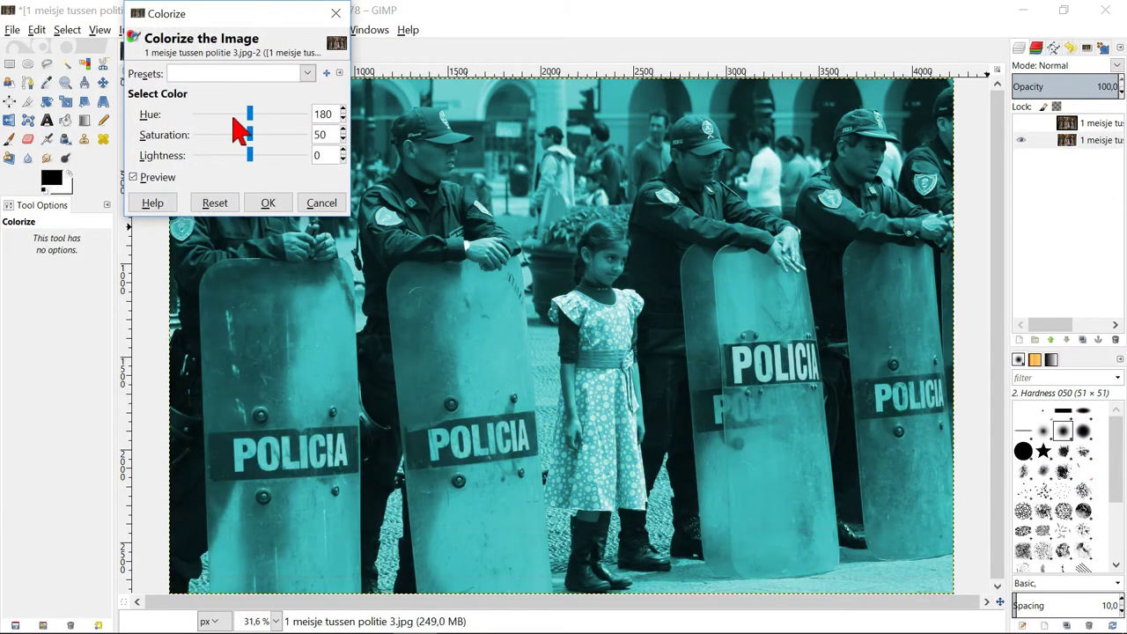
left_click_drag(250, 136, 194, 136)
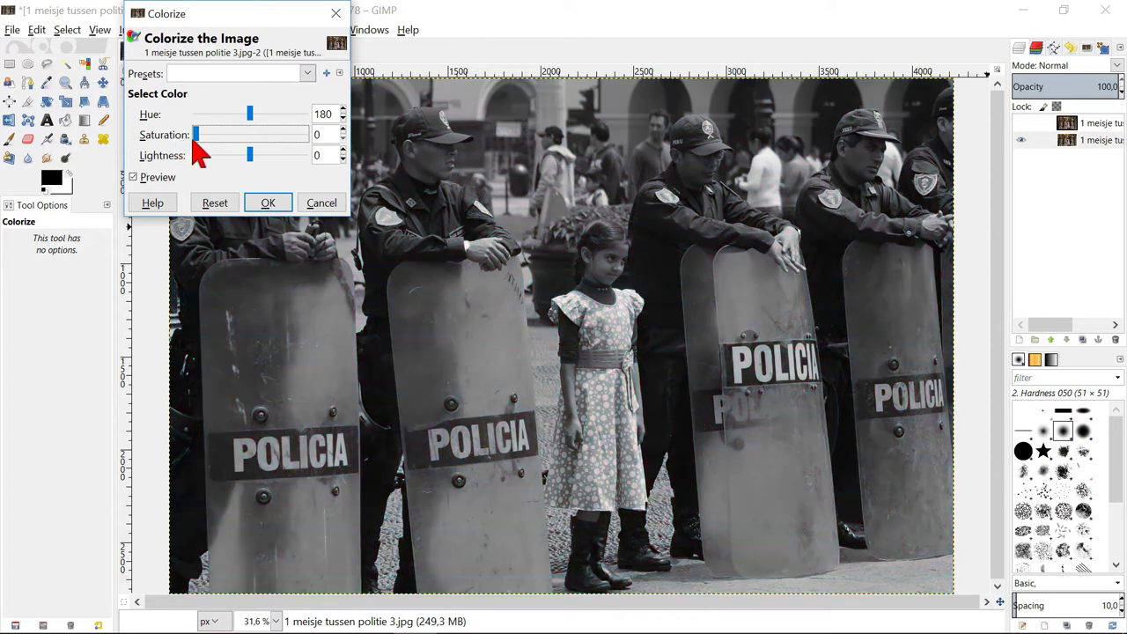
left_click(266, 204)
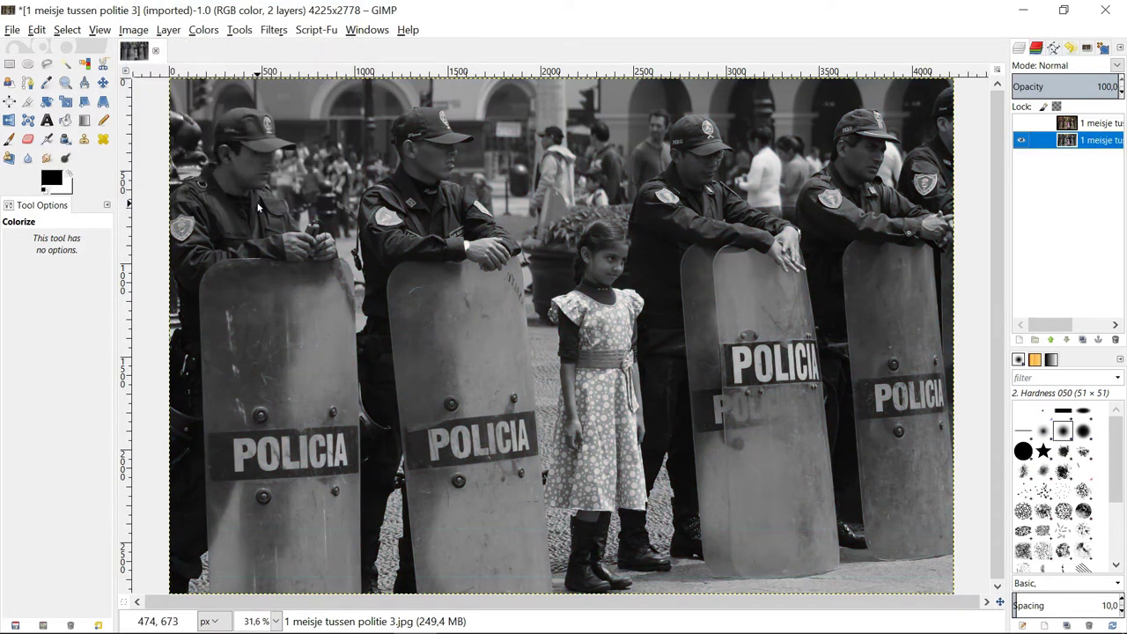
Apply Brightness 48 and Contrast 45 to the grey layer, checking the before/after preview
left_click(214, 34)
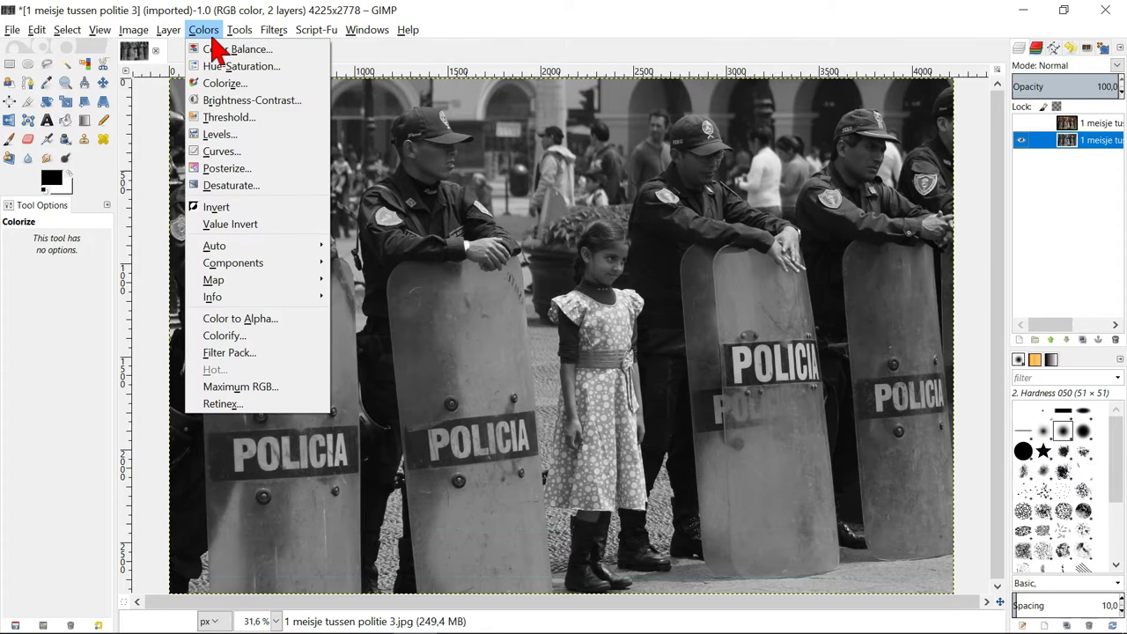
left_click(225, 102)
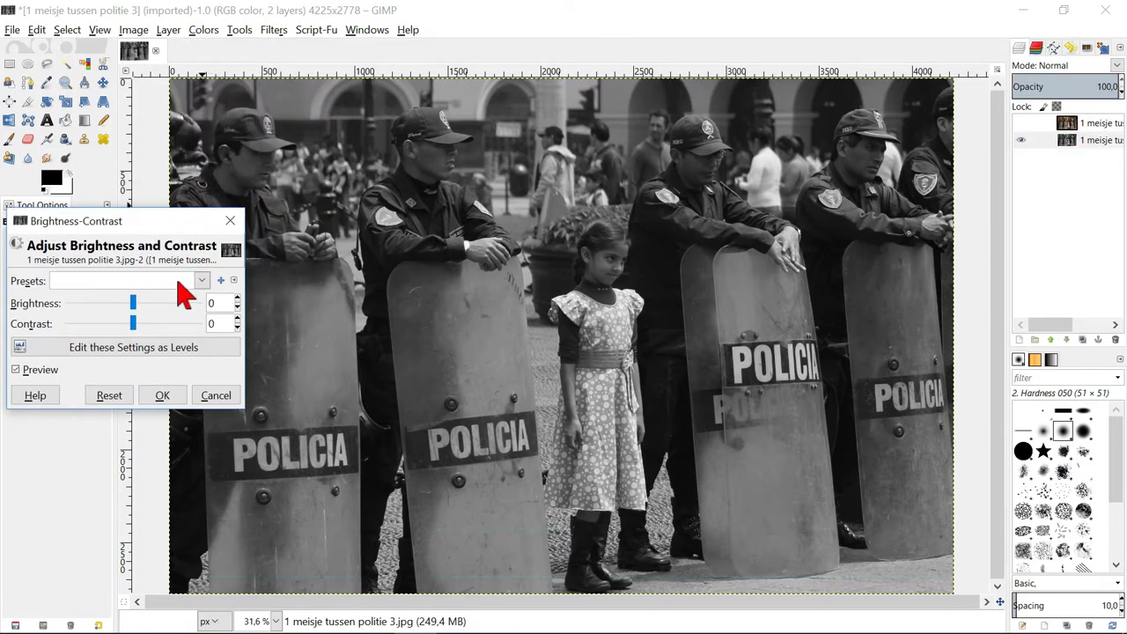
left_click_drag(133, 322, 146, 323)
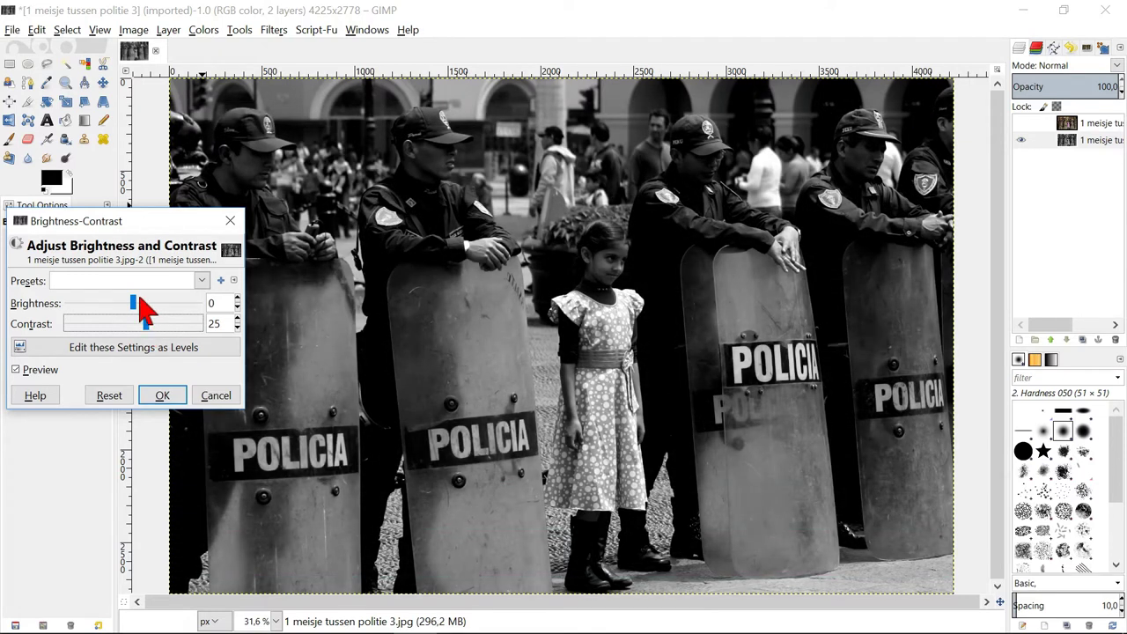
left_click_drag(134, 302, 157, 303)
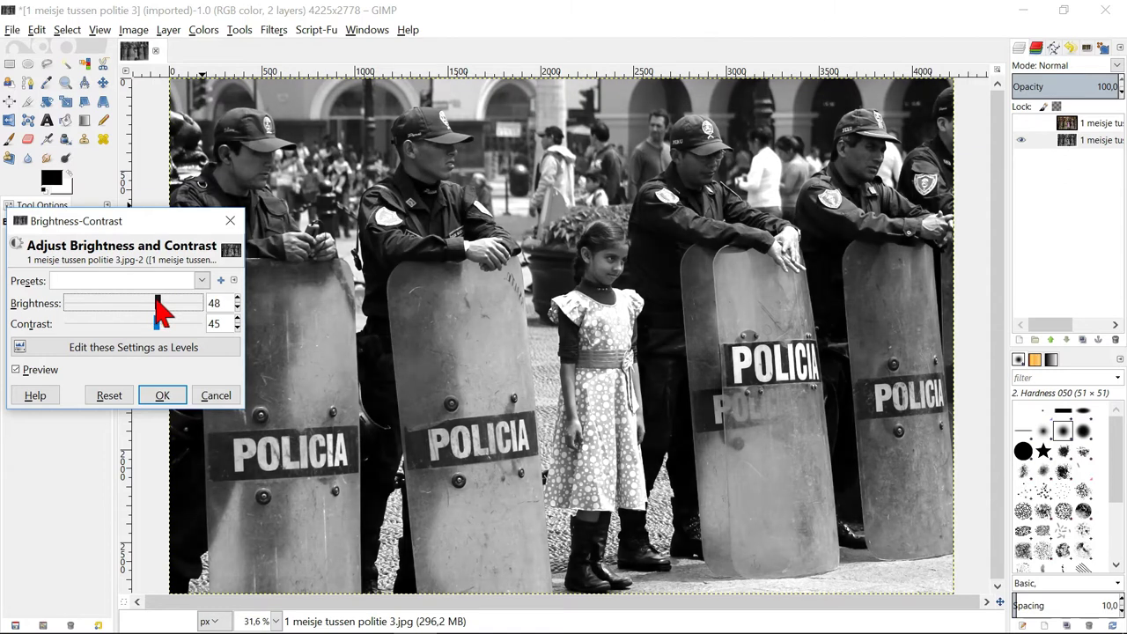
left_click(40, 370)
left_click(44, 371)
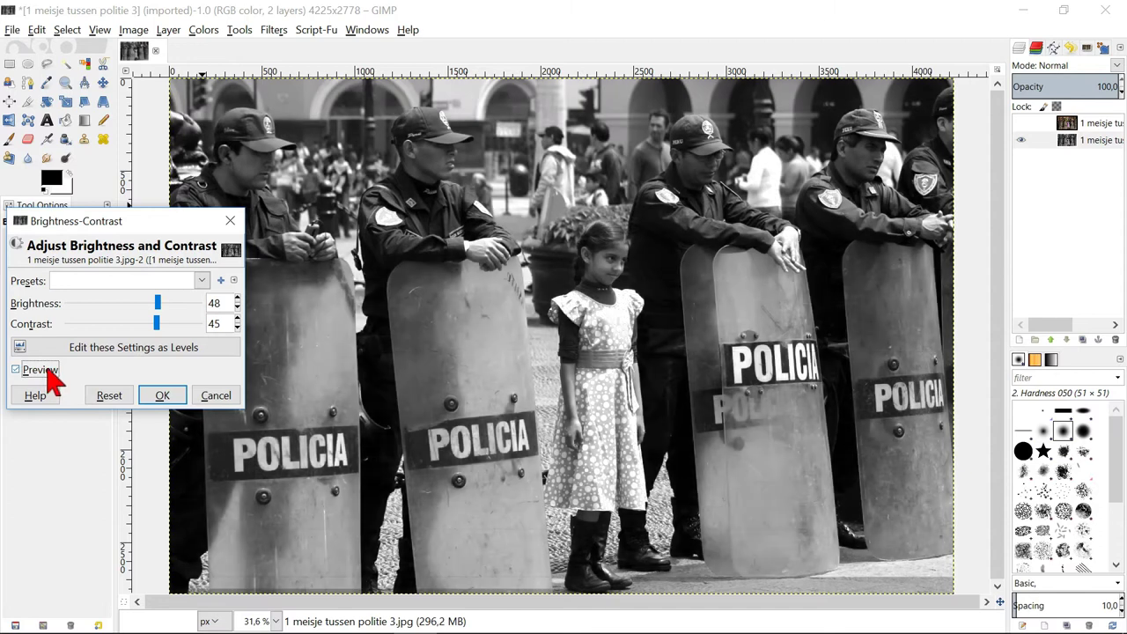
left_click(158, 397)
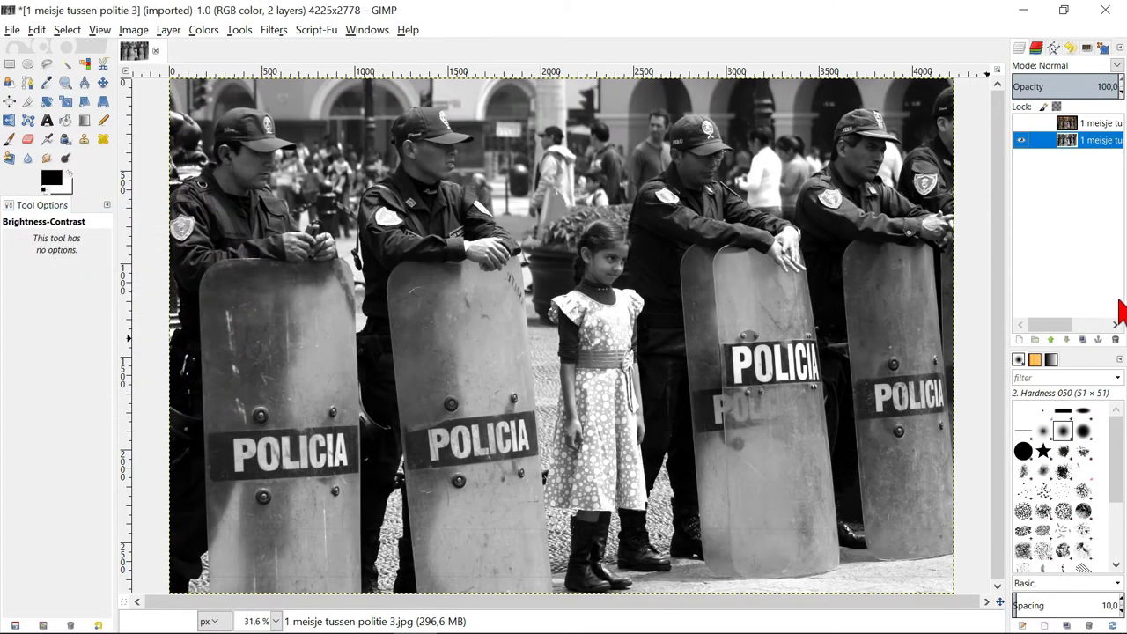
Show the colour copy layer, set up a 700-pixel '2. Hardness 100' Eraser, and erase around the first policeman
left_click(1099, 123)
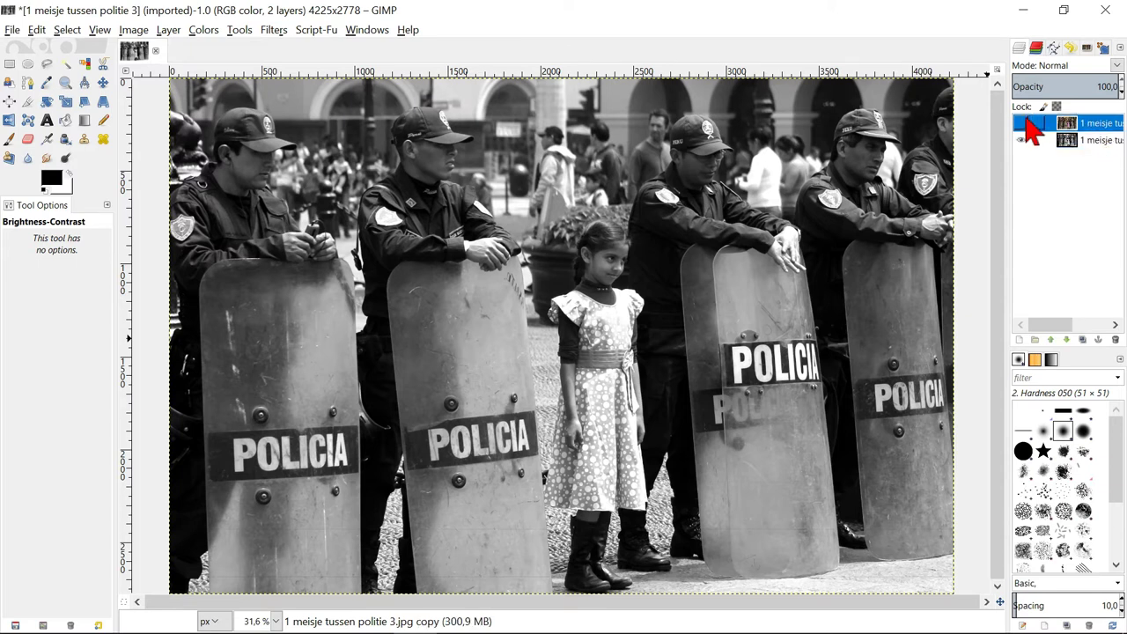
left_click(1021, 125)
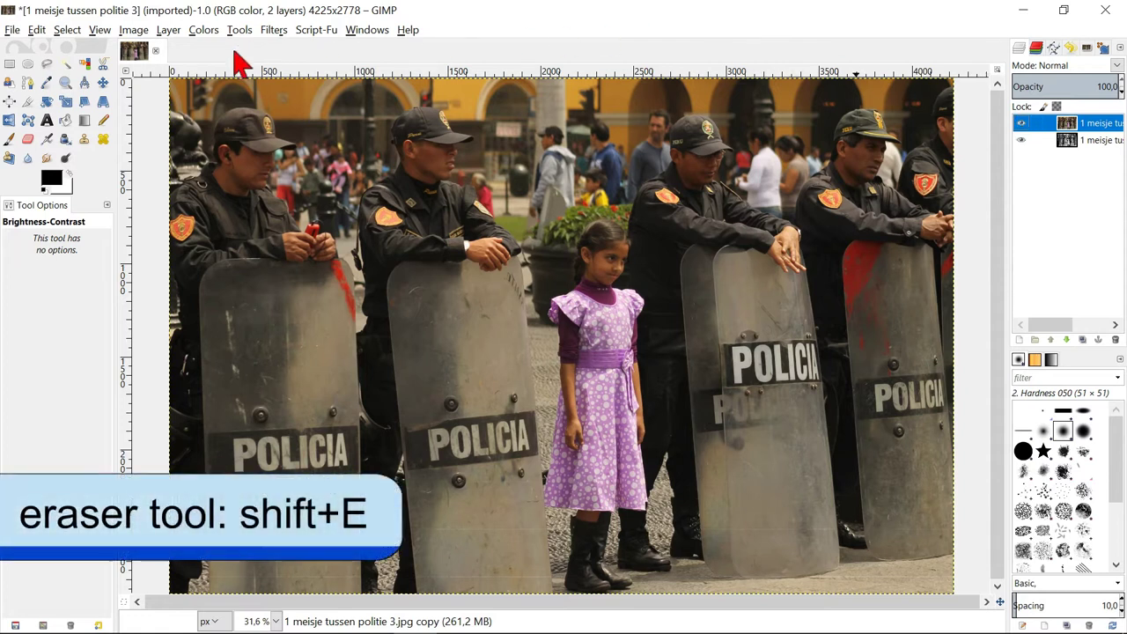
key("shift+e")
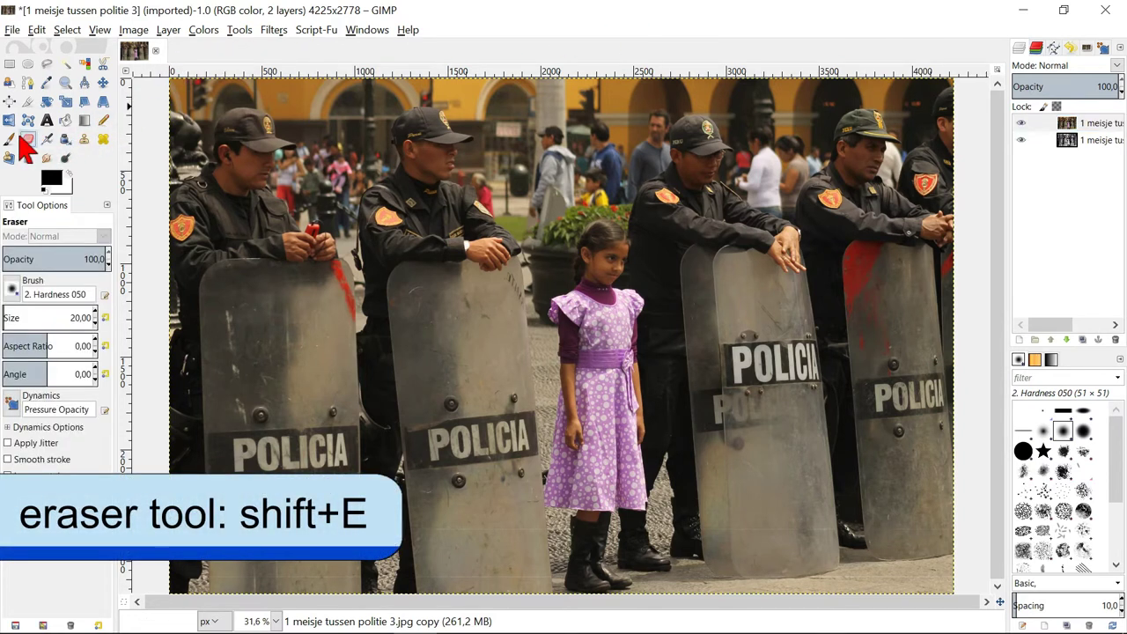
left_click(11, 289)
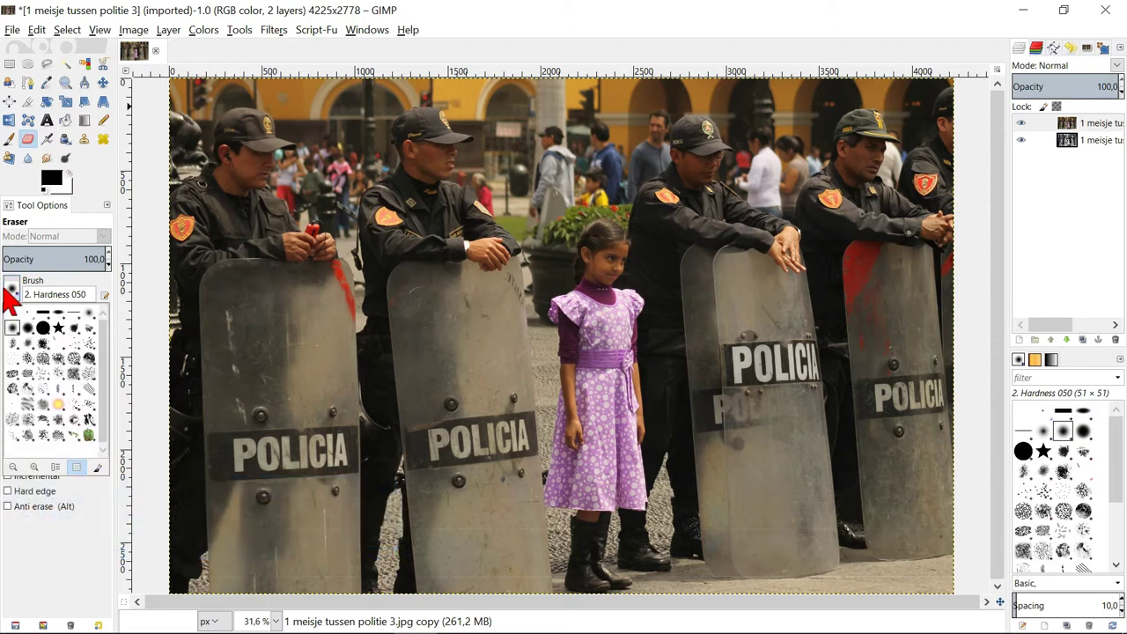
double_click(41, 327)
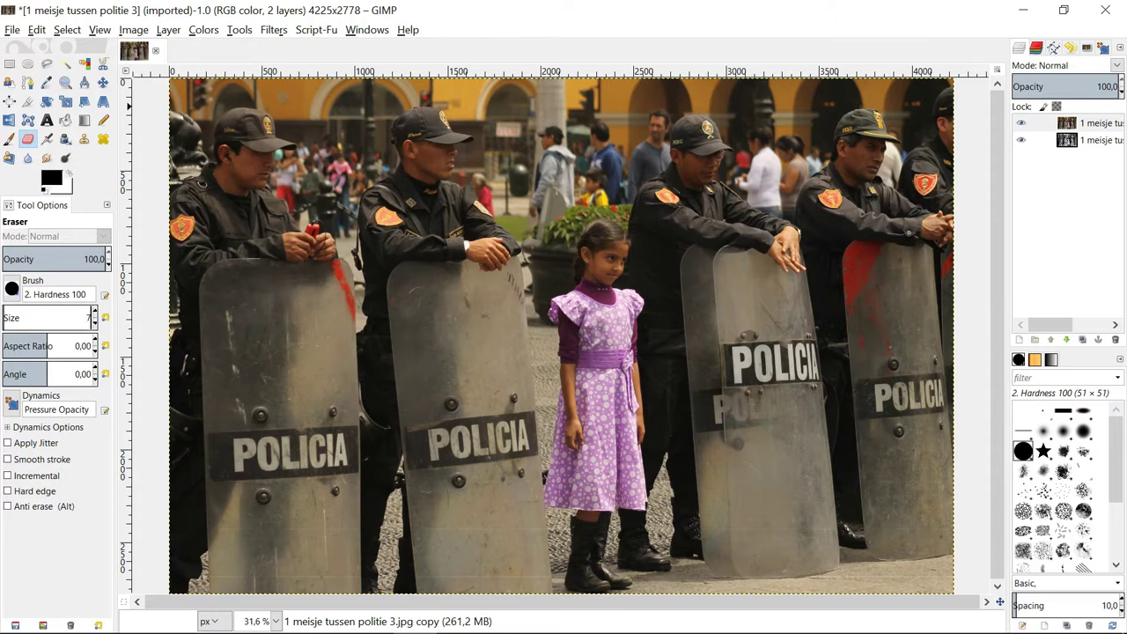
type("00")
key("Return")
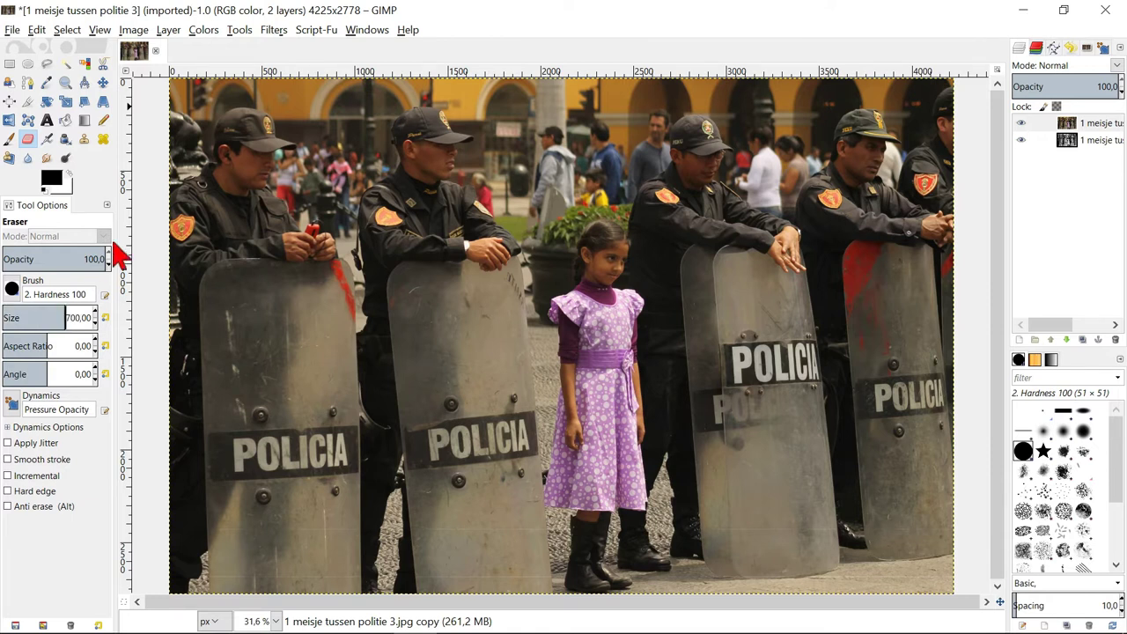
mouse_move(185, 112)
left_mouse_down()
mouse_move(470, 136)
mouse_move(418, 132)
mouse_move(671, 123)
mouse_move(950, 93)
mouse_move(934, 172)
mouse_move(902, 210)
mouse_move(754, 197)
mouse_move(696, 182)
mouse_move(661, 152)
mouse_move(573, 145)
mouse_move(536, 149)
mouse_move(521, 189)
mouse_move(503, 201)
mouse_move(189, 208)
mouse_move(163, 270)
mouse_move(488, 270)
mouse_move(445, 364)
mouse_move(229, 334)
mouse_move(207, 352)
mouse_move(202, 379)
mouse_move(216, 392)
mouse_move(476, 398)
mouse_move(531, 438)
left_mouse_up()
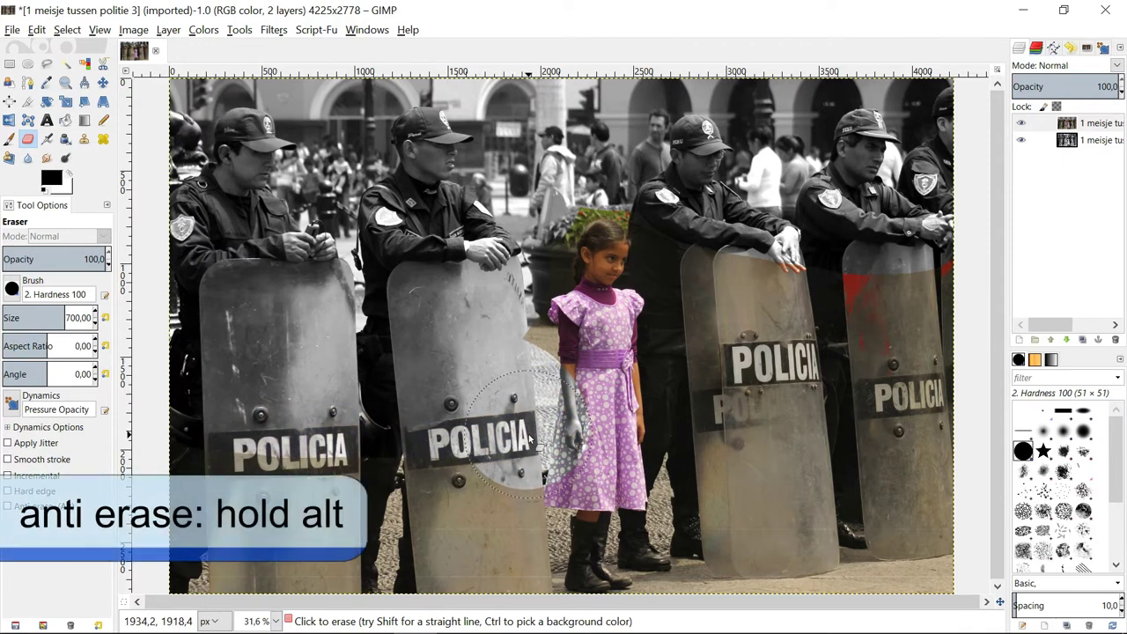
Restore colour near the girl's arm, then erase colour from all four shields
mouse_move(493, 427)
left_mouse_down("alt")
mouse_move(529, 468)
mouse_move(547, 448)
mouse_move(547, 394)
left_mouse_up("alt")
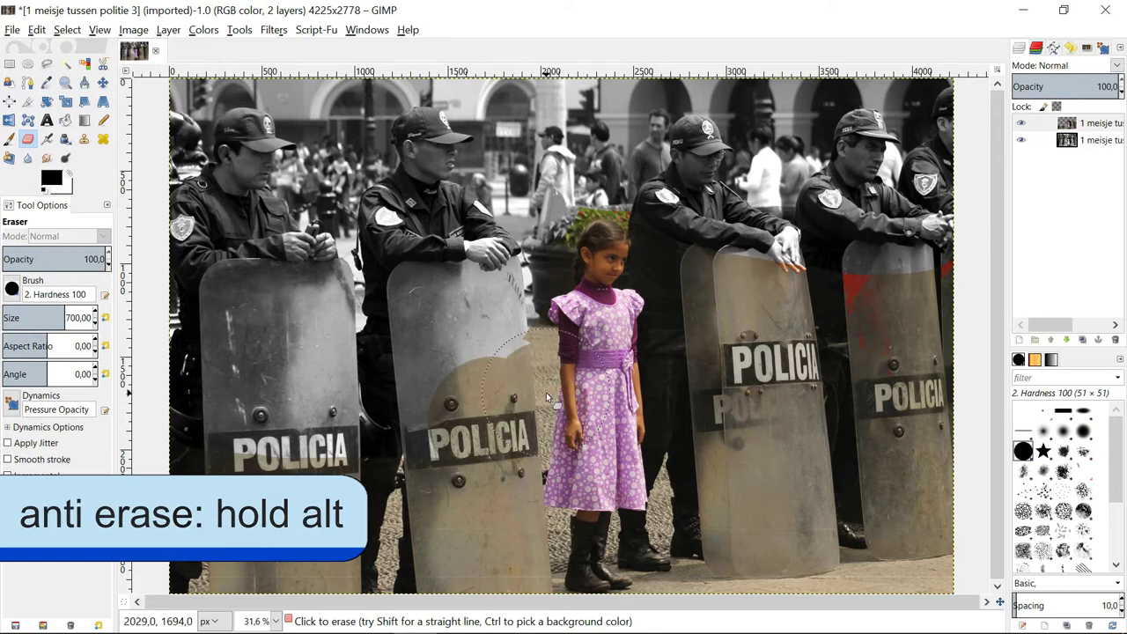
mouse_move(500, 353)
left_mouse_down()
mouse_move(448, 540)
mouse_move(484, 582)
mouse_move(394, 449)
mouse_move(240, 457)
mouse_move(377, 548)
left_mouse_up()
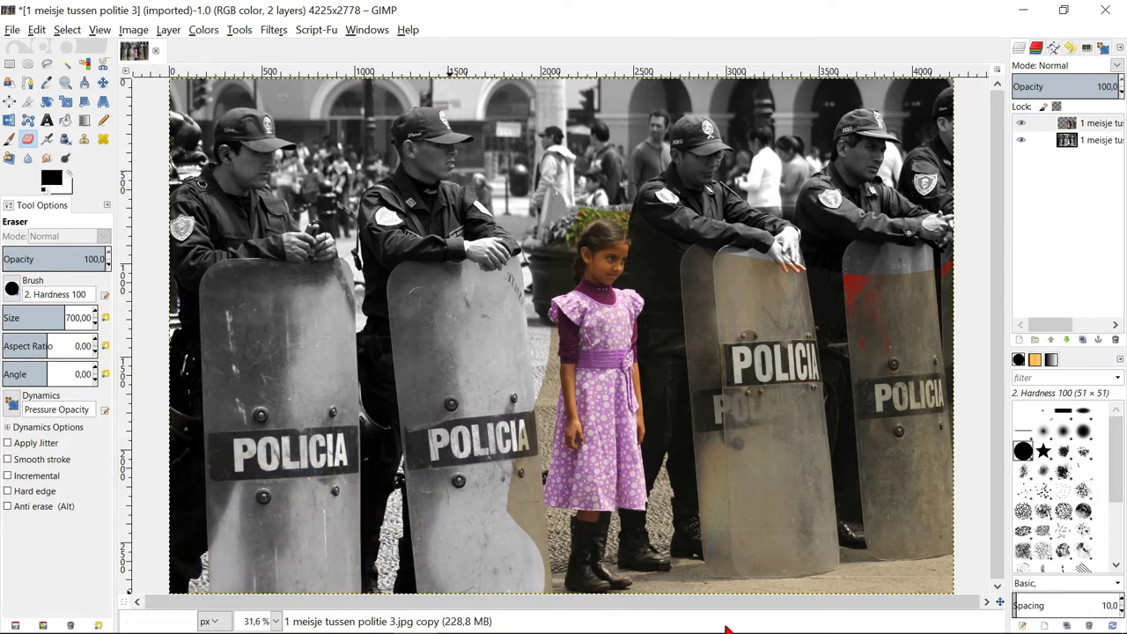
mouse_move(737, 548)
left_mouse_down()
mouse_move(836, 530)
mouse_move(918, 556)
mouse_move(733, 477)
mouse_move(721, 300)
mouse_move(689, 177)
mouse_move(940, 276)
mouse_move(957, 357)
mouse_move(860, 454)
mouse_move(820, 346)
left_mouse_up()
Shrink the eraser to 100 and erase the green plant patch above the girl's hair
left_click(75, 317)
type("100")
key("Return")
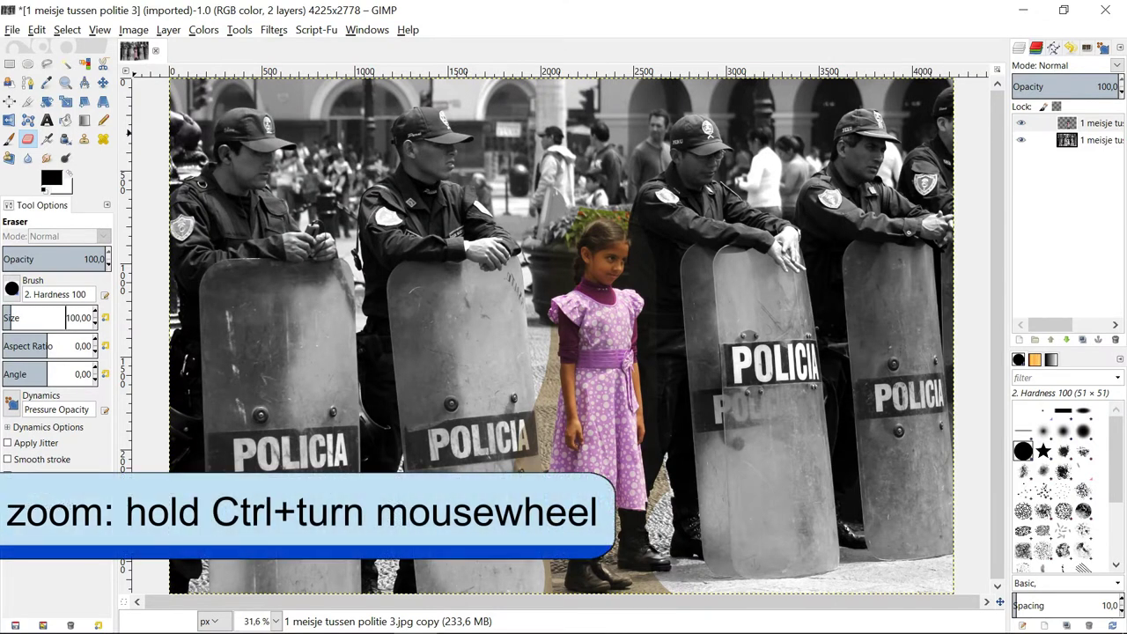
scroll(571, 306, "up", 5)
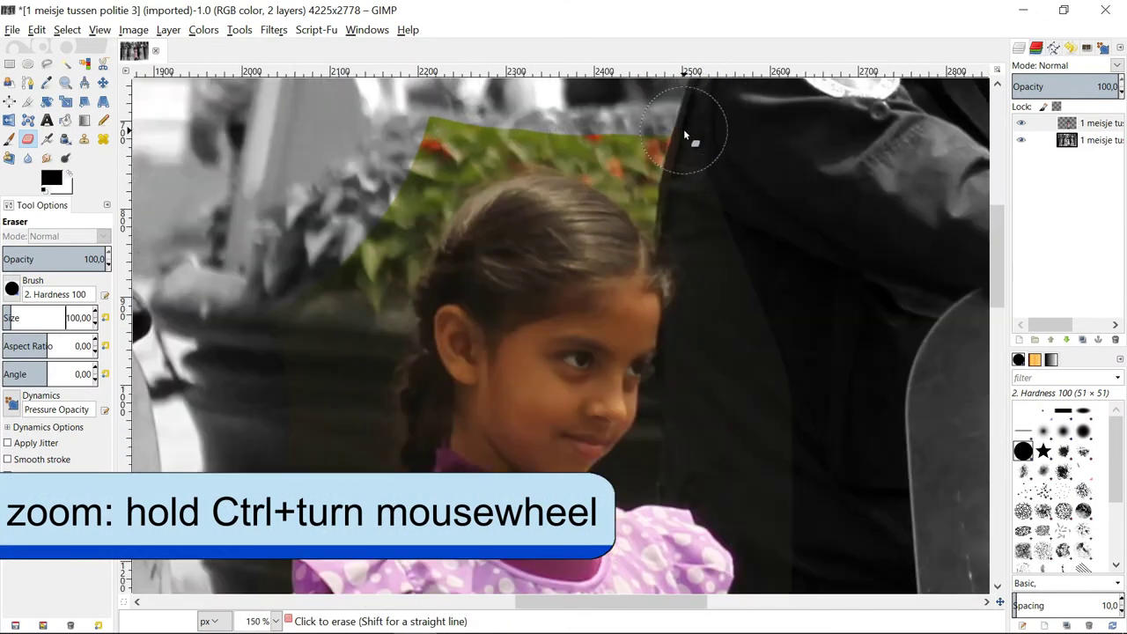
mouse_move(534, 115)
left_mouse_down()
mouse_move(423, 193)
mouse_move(370, 264)
left_mouse_up()
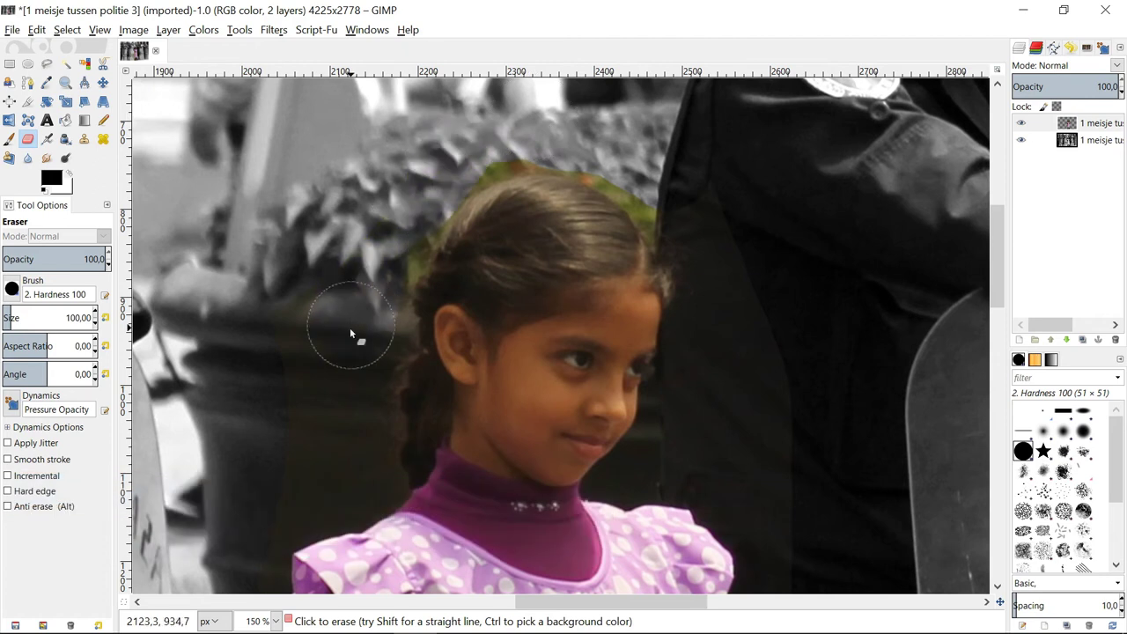
Erase leftover colour on the dark coat and the brown pavement strip beside her arm
mouse_move(714, 217)
left_mouse_down()
mouse_move(738, 482)
mouse_move(755, 375)
left_mouse_up()
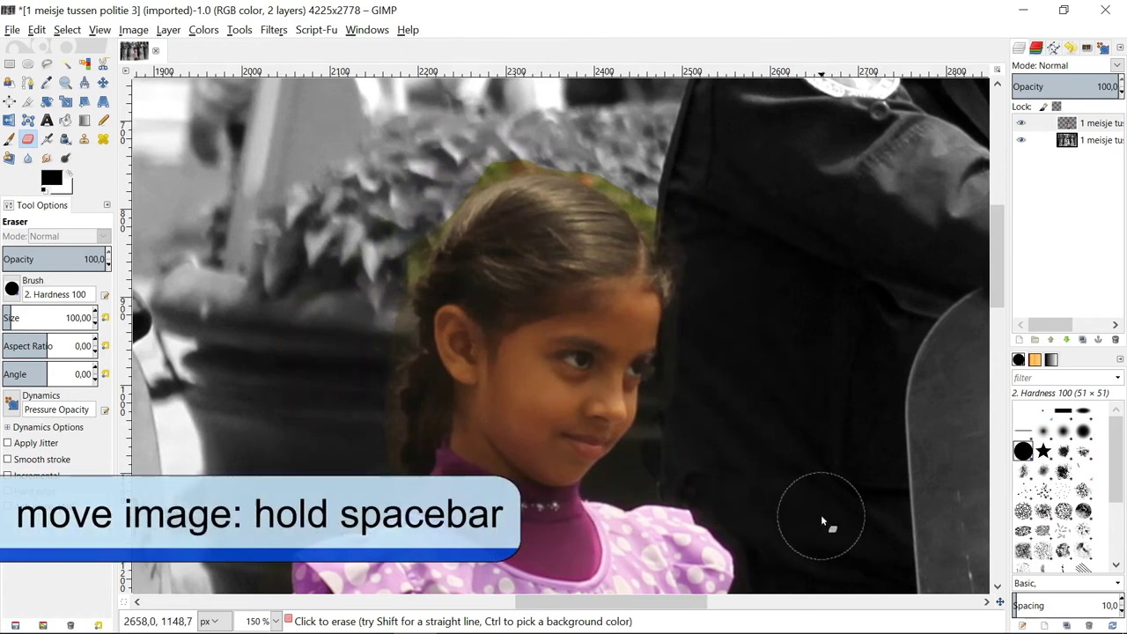
left_click_drag(783, 507, 781, 135)
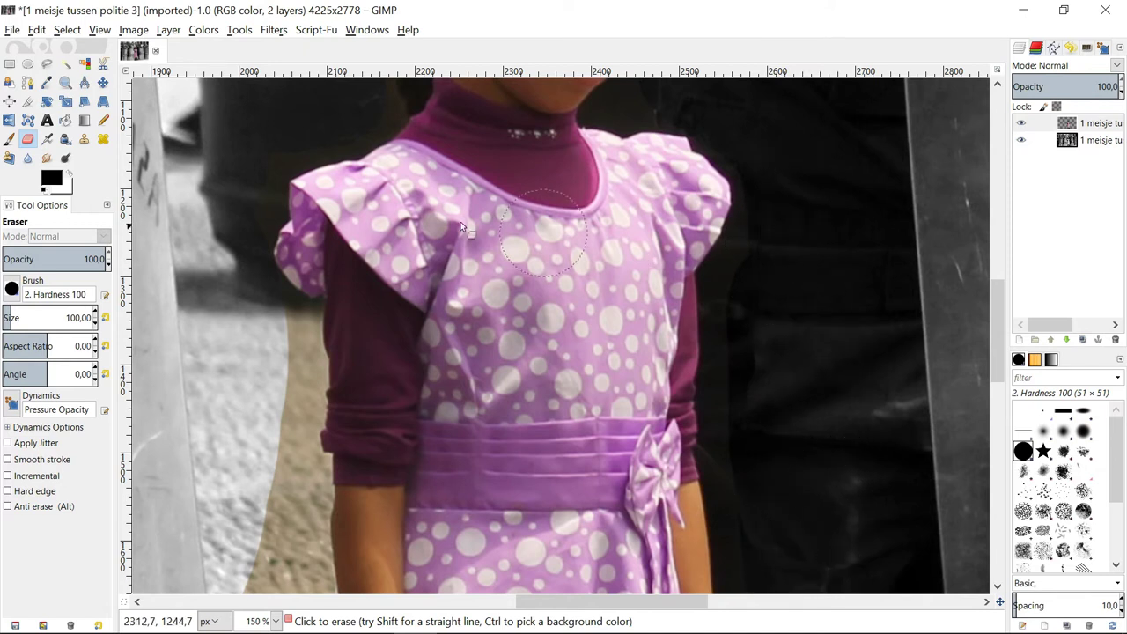
mouse_move(268, 331)
left_mouse_down()
mouse_move(248, 522)
mouse_move(257, 586)
mouse_move(299, 577)
mouse_move(257, 583)
mouse_move(259, 505)
left_mouse_up()
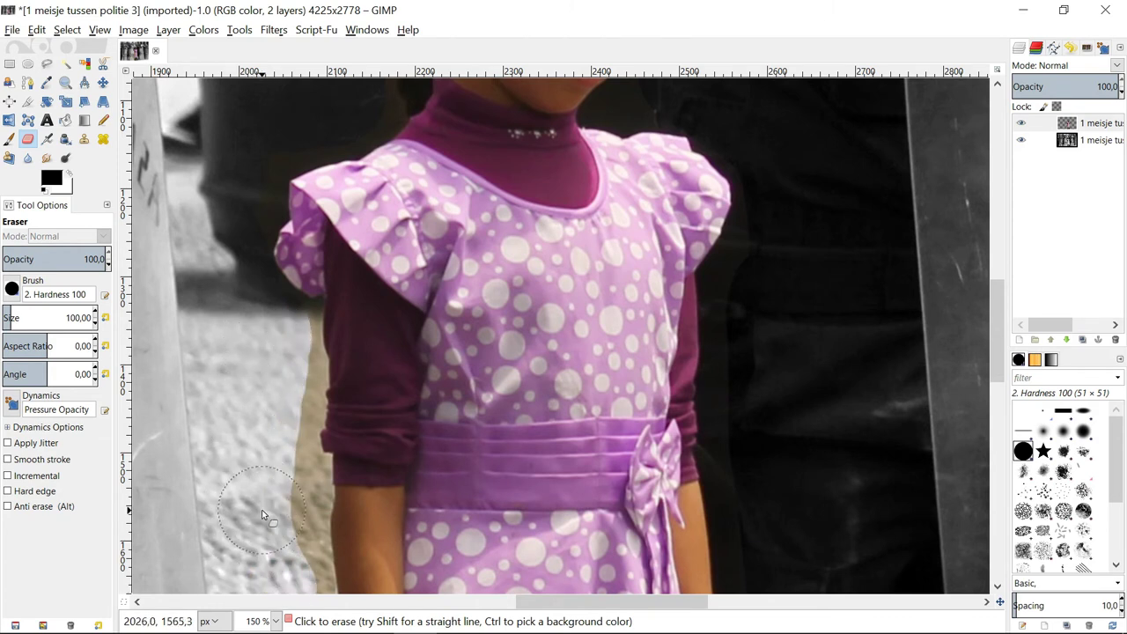
Zoom in on the hair, shrink the eraser, and erase the orange and green fringe along the hair
scroll(262, 515, "up", 5)
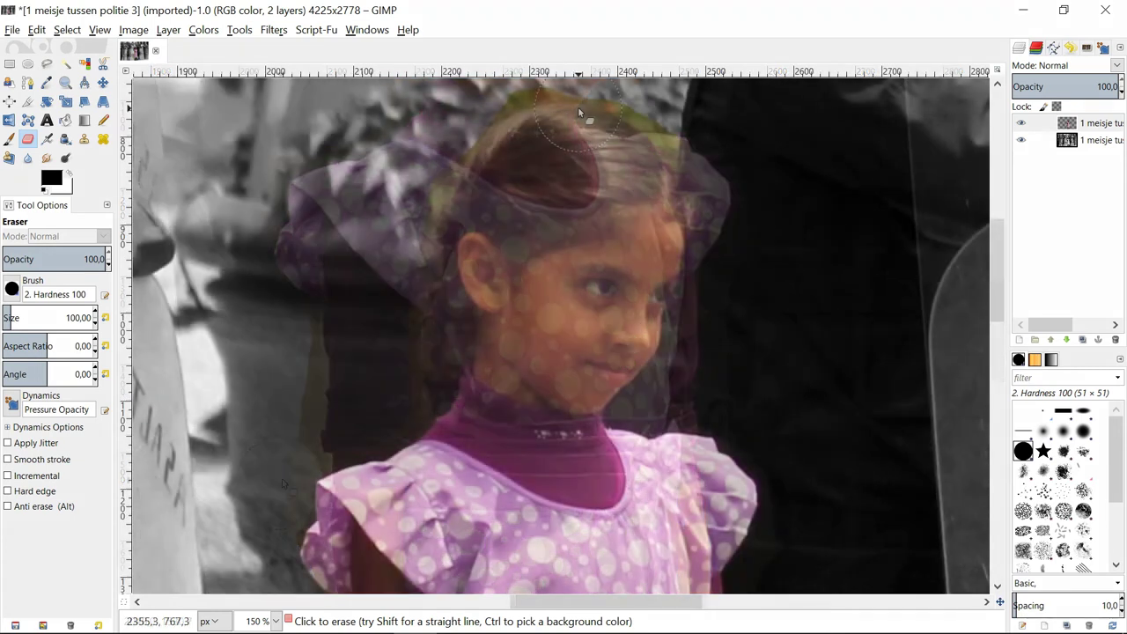
key("ctrl")
scroll(581, 103, "up", 3)
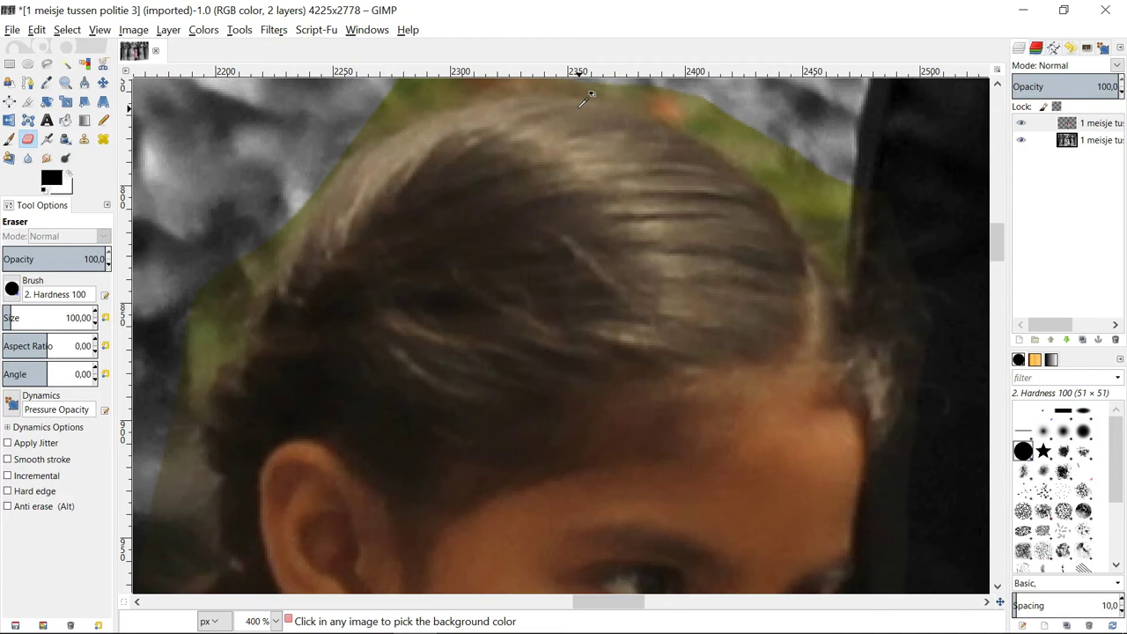
scroll(584, 100, "up", 1)
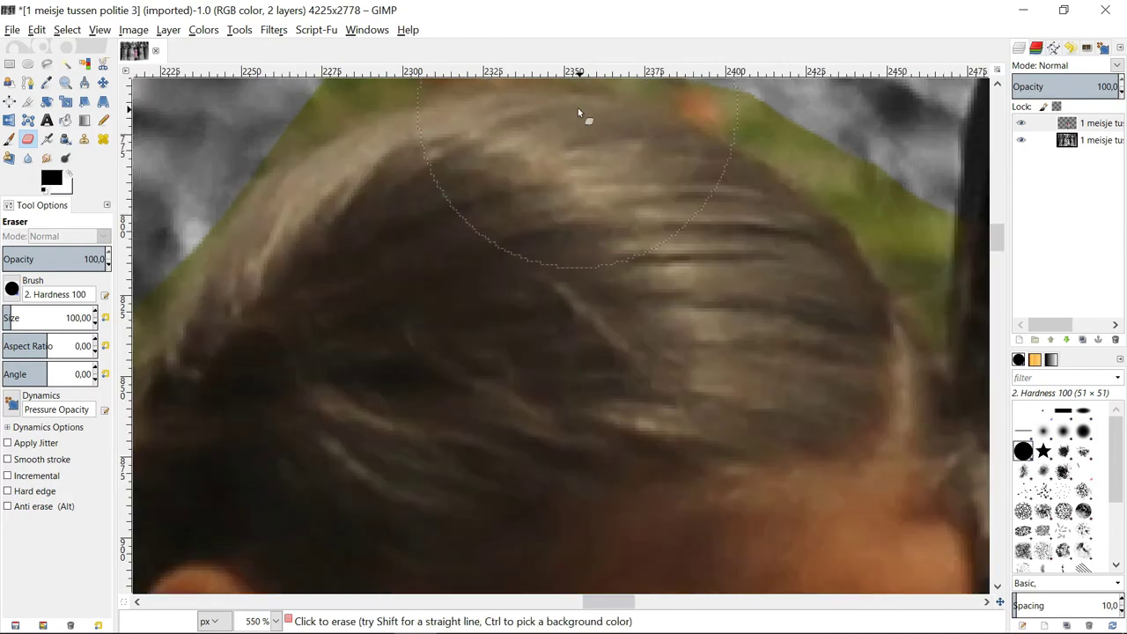
left_click_drag(578, 107, 609, 156)
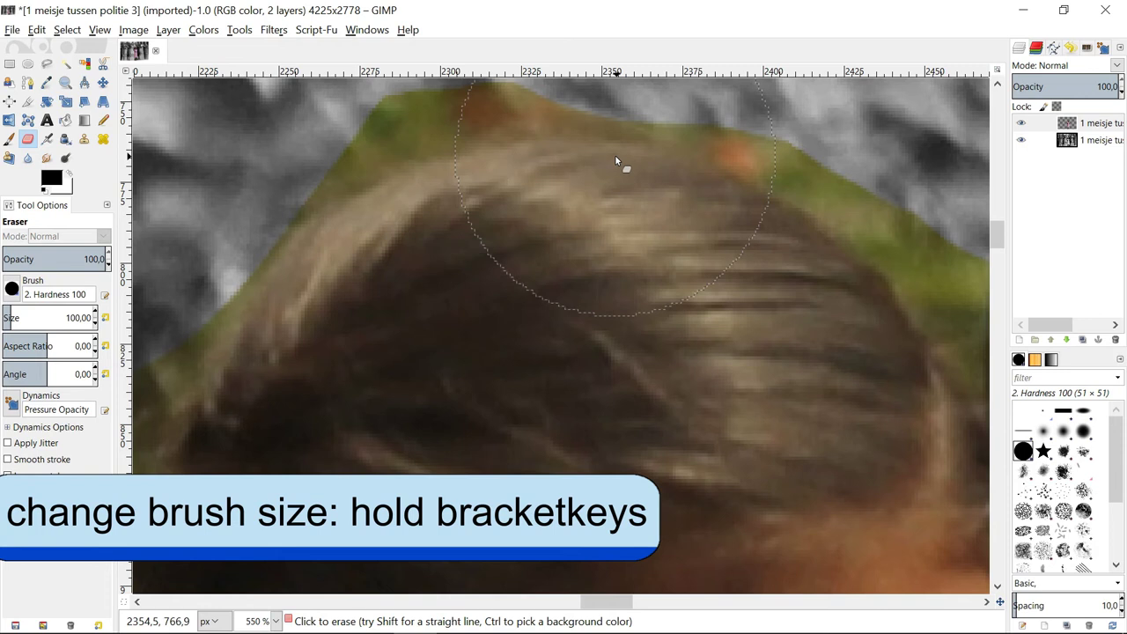
key("bracketleft")
key("bracketleft")
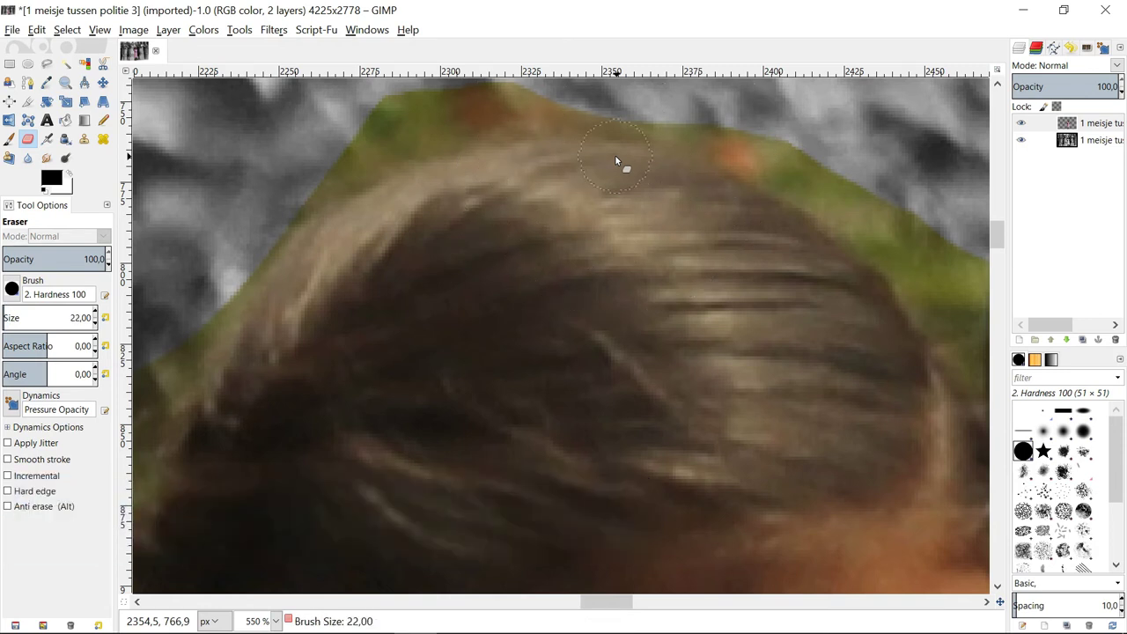
mouse_move(646, 108)
left_mouse_down()
mouse_move(804, 164)
mouse_move(865, 216)
left_mouse_up()
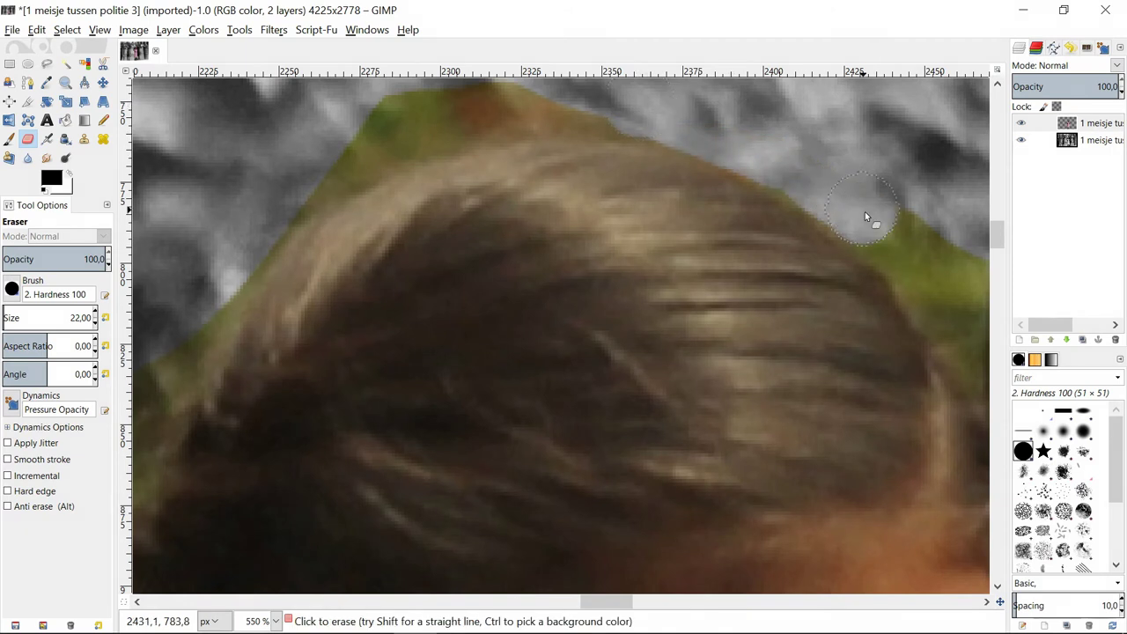
mouse_move(913, 245)
left_mouse_down()
mouse_move(932, 286)
mouse_move(953, 300)
mouse_move(956, 283)
mouse_move(768, 144)
left_mouse_up()
mouse_move(746, 256)
left_mouse_down()
mouse_move(754, 323)
mouse_move(822, 327)
mouse_move(843, 420)
mouse_move(804, 546)
mouse_move(890, 546)
mouse_move(670, 164)
left_mouse_up()
Erase the pink fringe on the shirt edge, dark background colour, and the streak along the shoe
left_click_drag(714, 253, 808, 339)
mouse_move(802, 513)
left_mouse_down()
mouse_move(773, 590)
mouse_move(850, 463)
mouse_move(864, 370)
mouse_move(703, 222)
mouse_move(594, 93)
mouse_move(629, 129)
mouse_move(581, 152)
left_mouse_up()
scroll(582, 152, "down", 10)
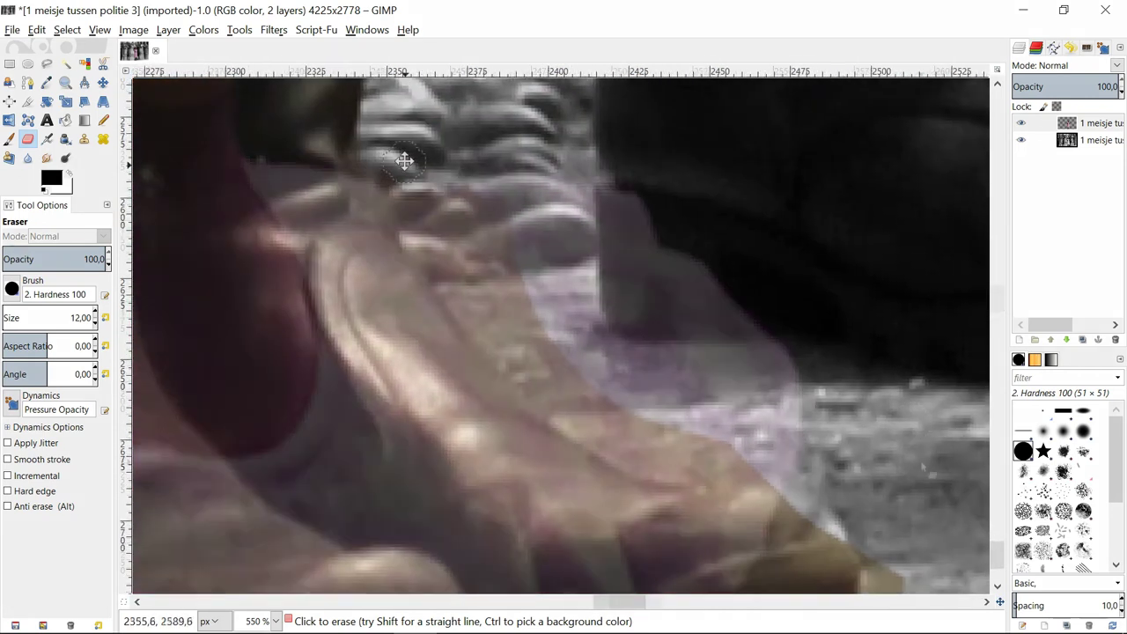
mouse_move(401, 198)
left_mouse_down()
mouse_move(550, 396)
mouse_move(601, 431)
mouse_move(525, 374)
left_mouse_up()
left_click_drag(492, 332, 565, 381)
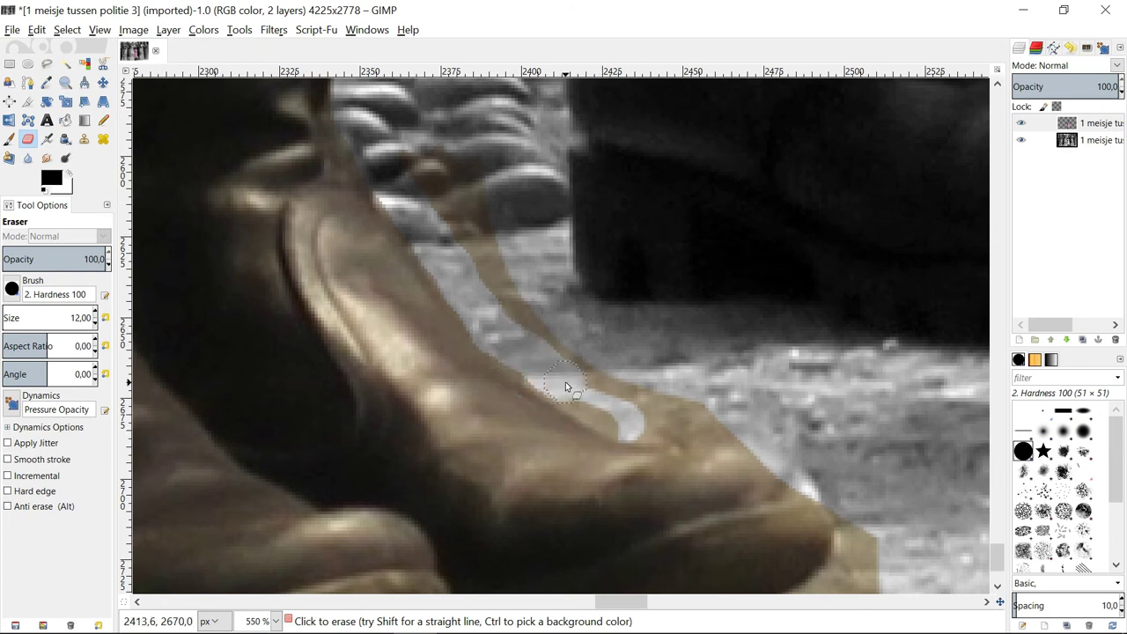
Erase the remaining green and orange strip above the hair and the green edge on its left
scroll(683, 400, "up", 10)
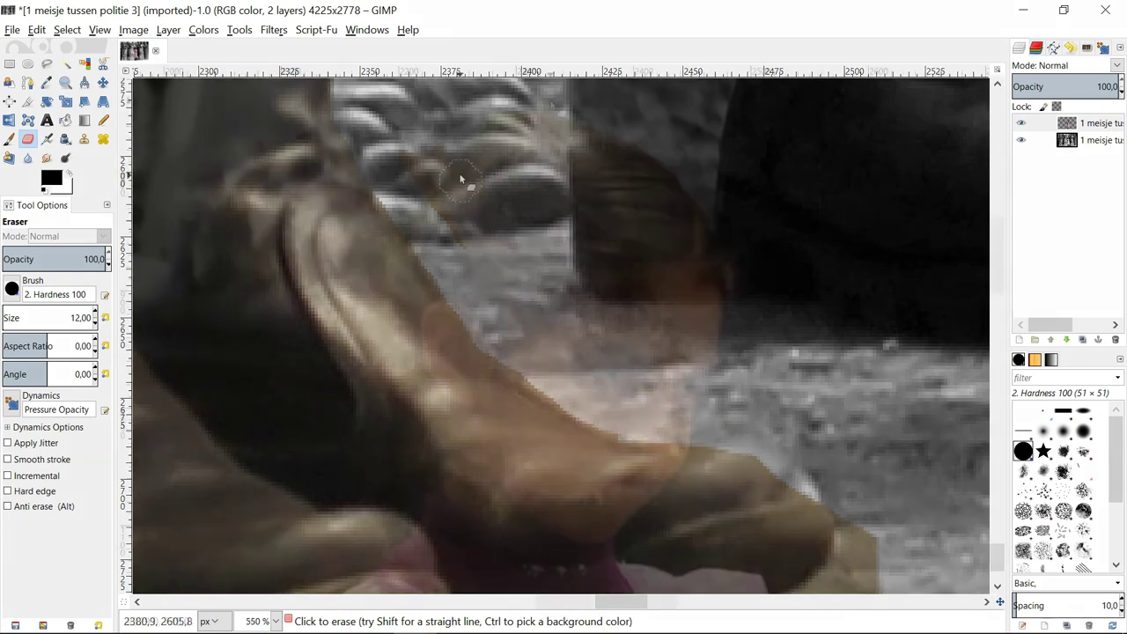
scroll(557, 92, "up", 2)
scroll(557, 93, "down", 2)
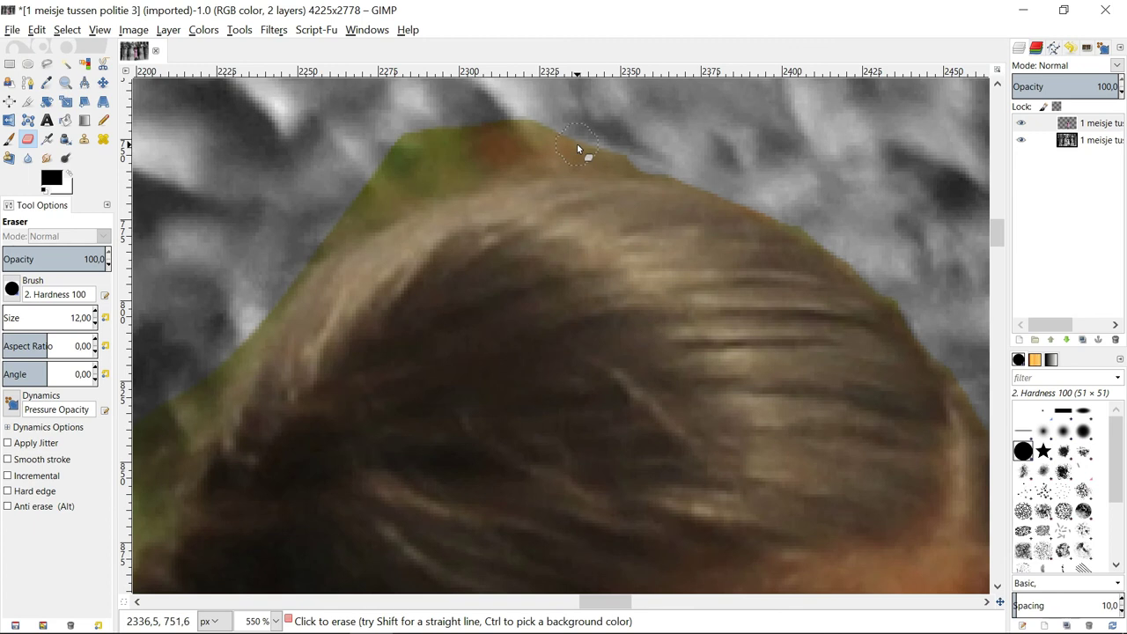
mouse_move(398, 201)
left_mouse_down()
mouse_move(408, 156)
mouse_move(529, 128)
left_mouse_up()
left_click_drag(293, 289, 221, 364)
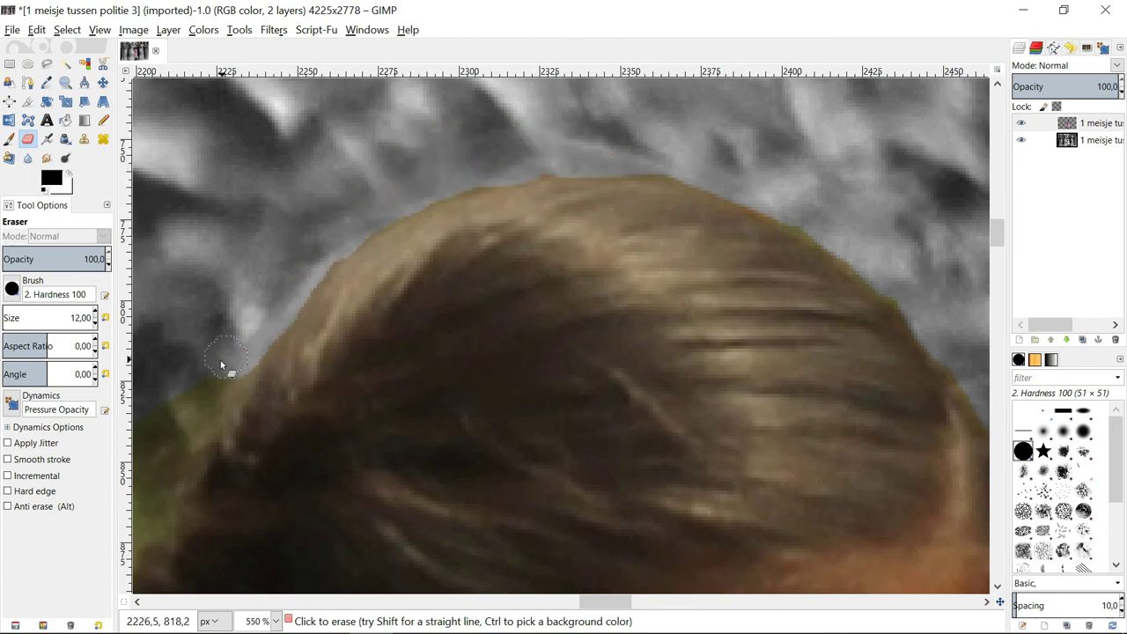
Fit the whole photo in the window and toggle the colour layer off and on to compare
scroll(277, 302, "down", 10)
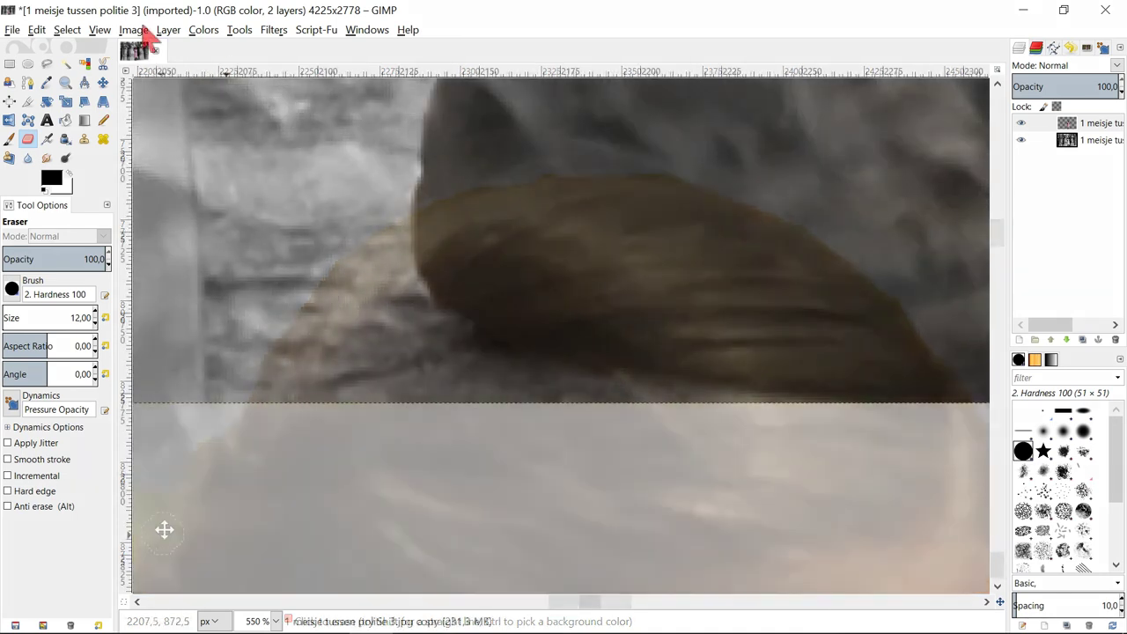
left_click(100, 30)
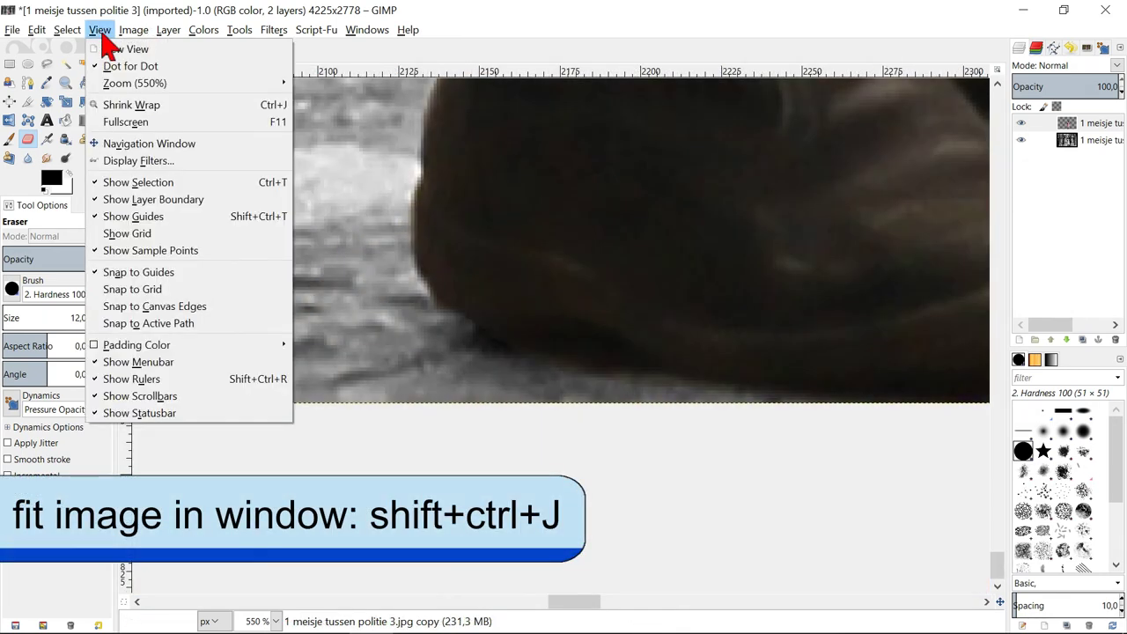
mouse_move(222, 84)
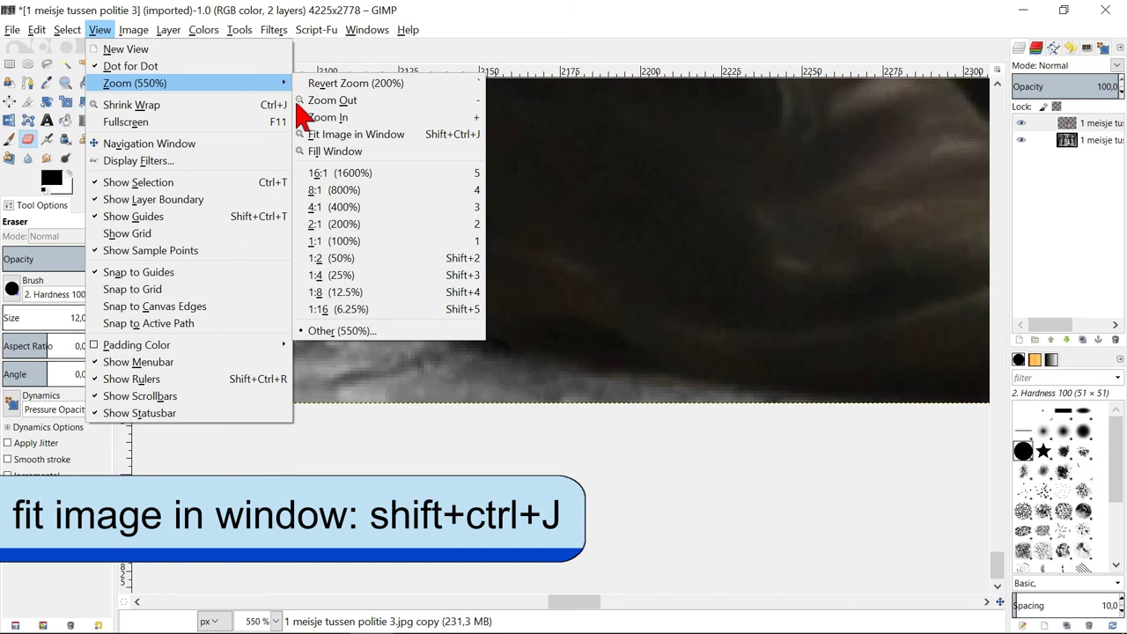
left_click(355, 135)
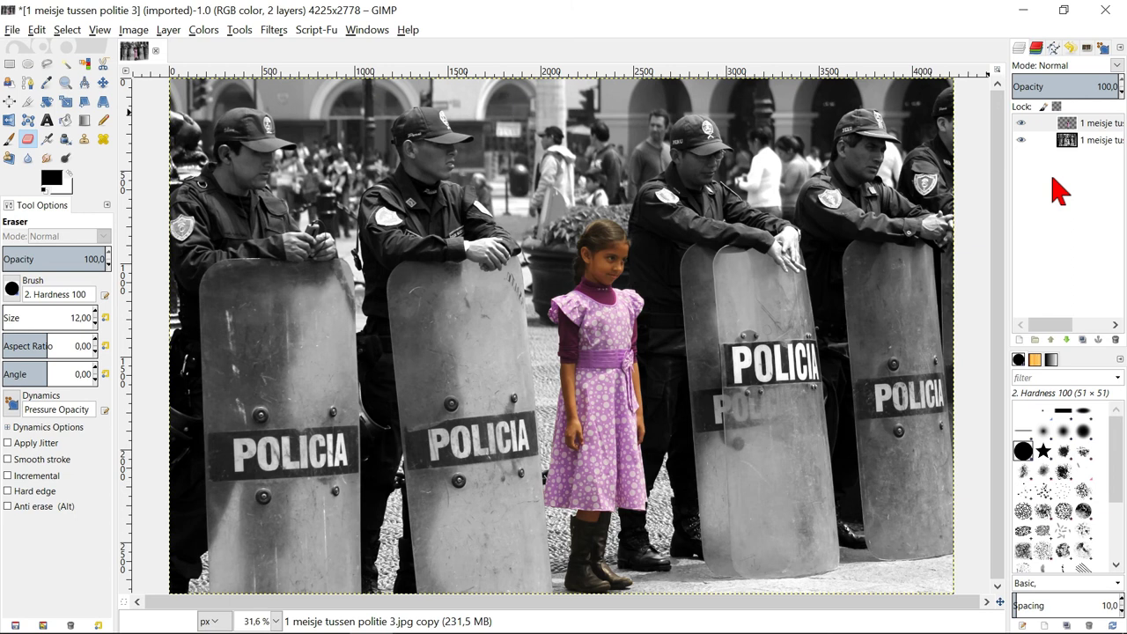
left_click(1021, 124)
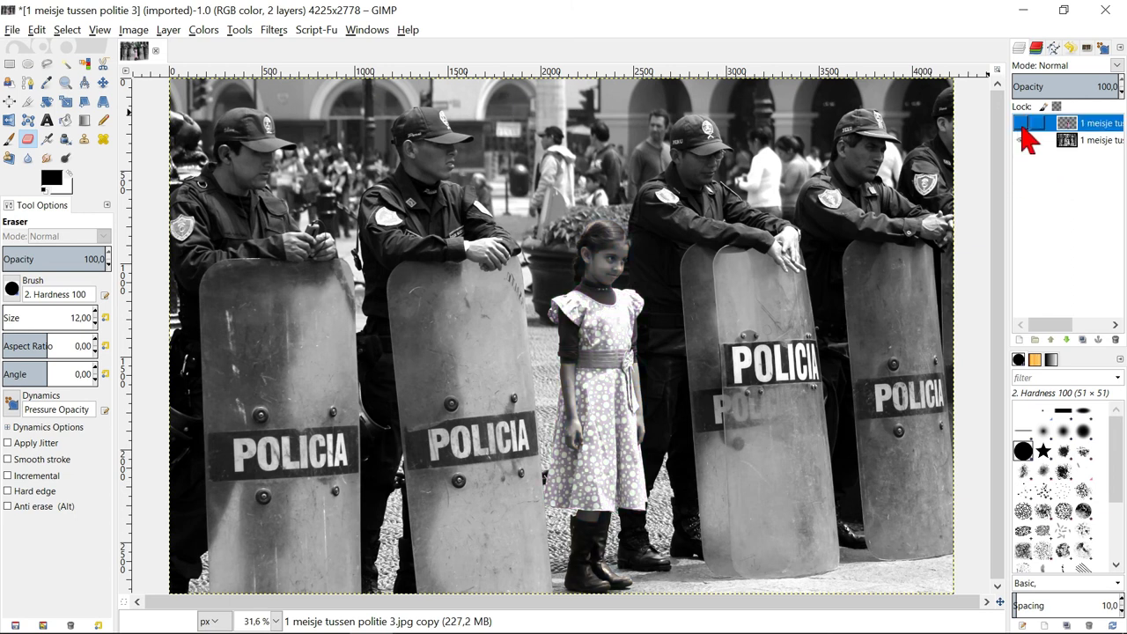
left_click(1022, 124)
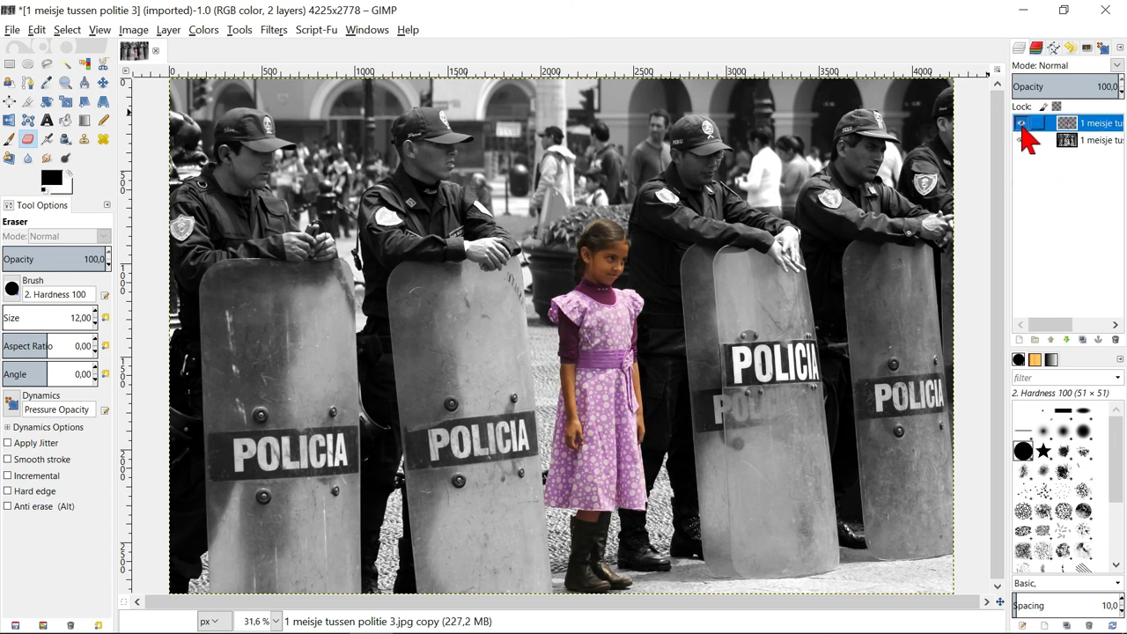